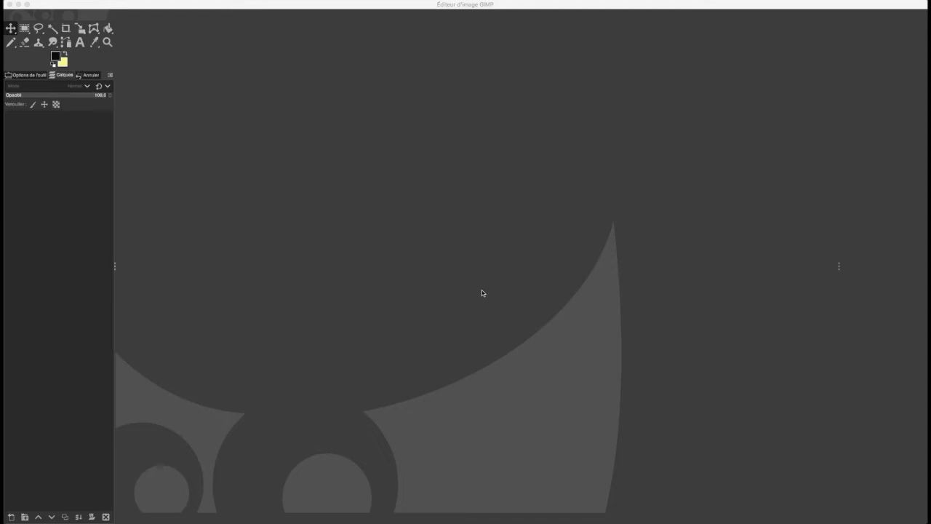
Browse the colour-picker and transform tool groups in the toolbox, then close the list
click(95, 45)
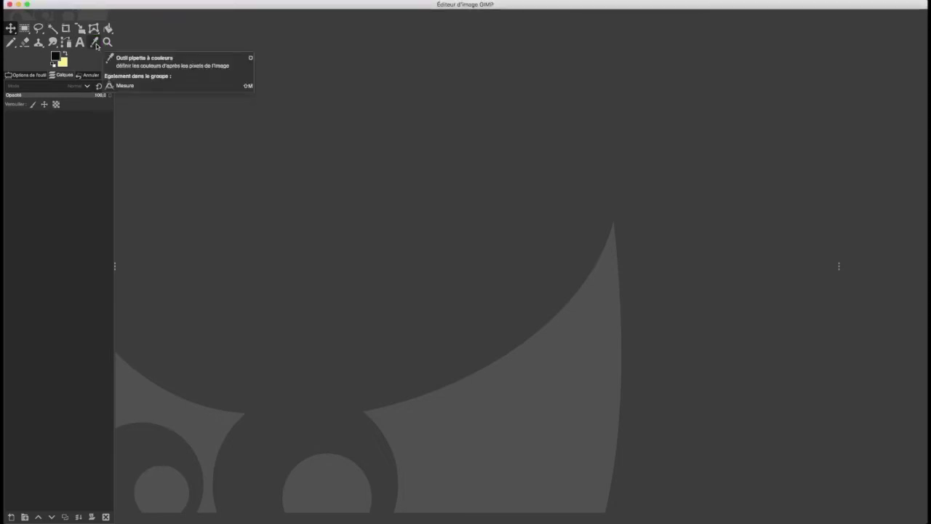
click(96, 44)
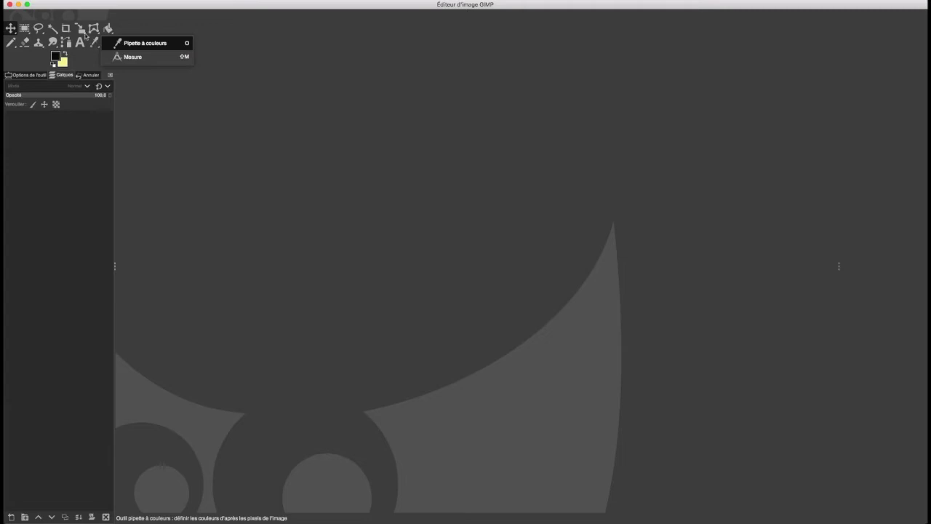
click(81, 31)
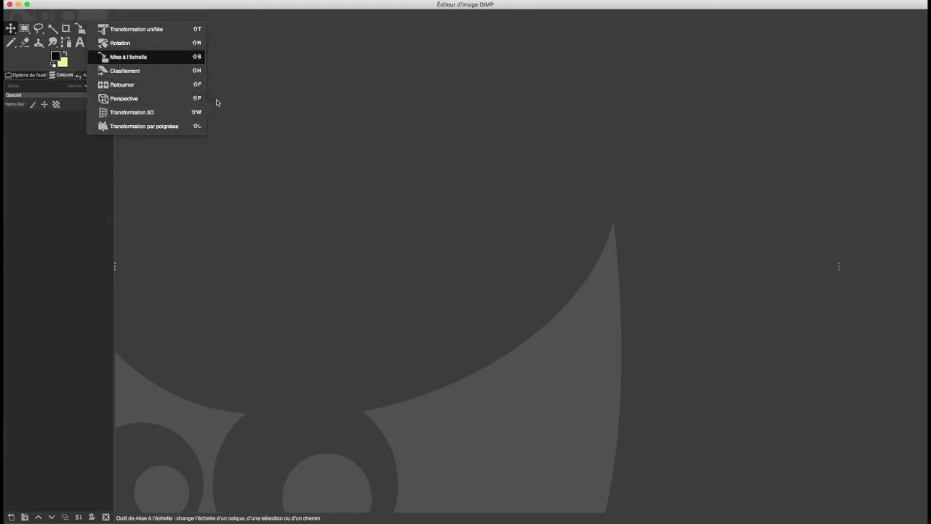
click(57, 161)
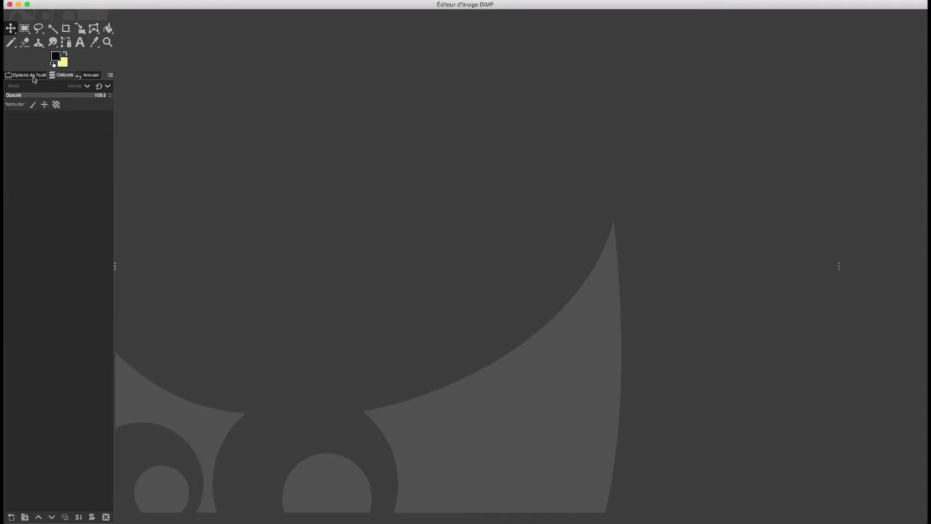
Cycle the dock through its tab menu, Calques and Annuler tabs, ending on Options de l'outil
click(33, 76)
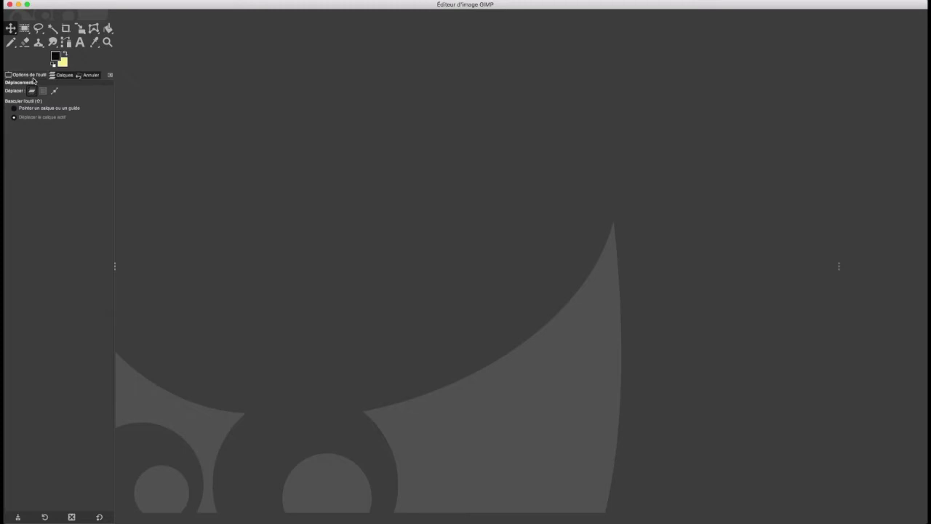
click(110, 76)
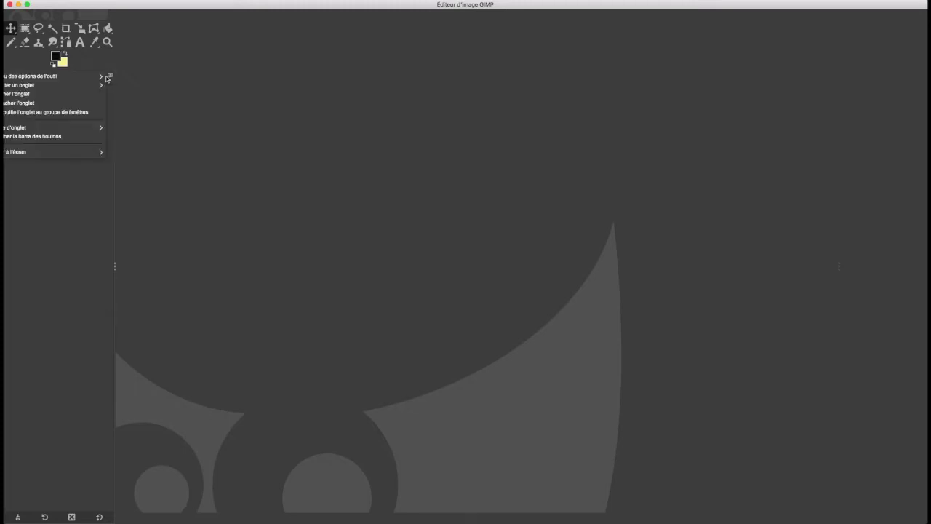
mouse_move(50, 85)
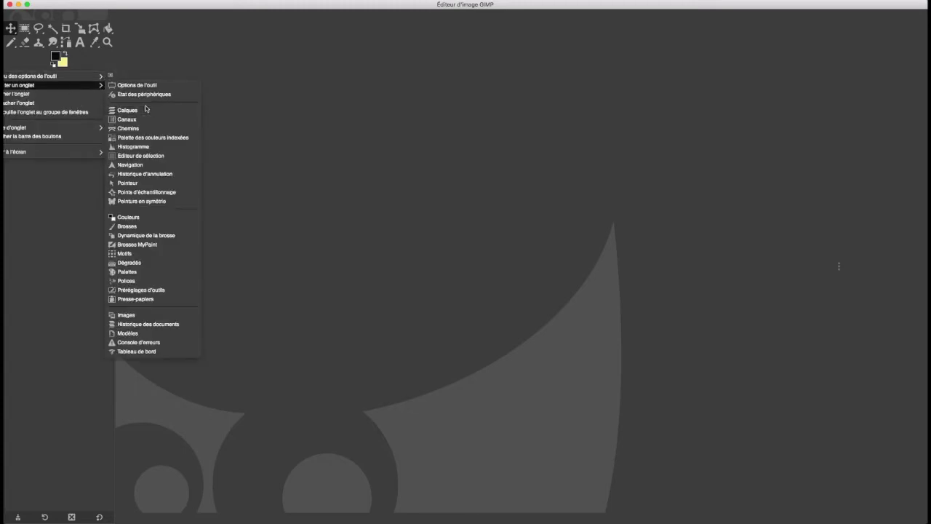
click(171, 70)
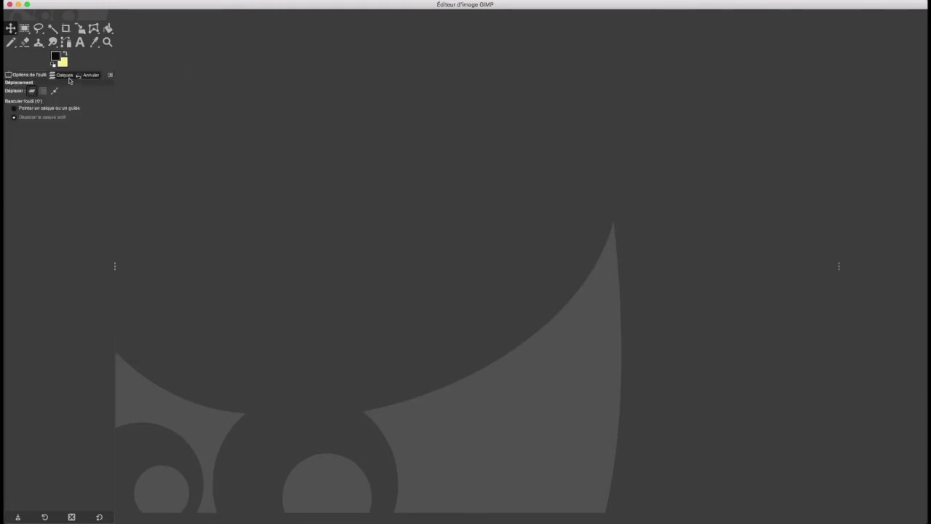
click(64, 75)
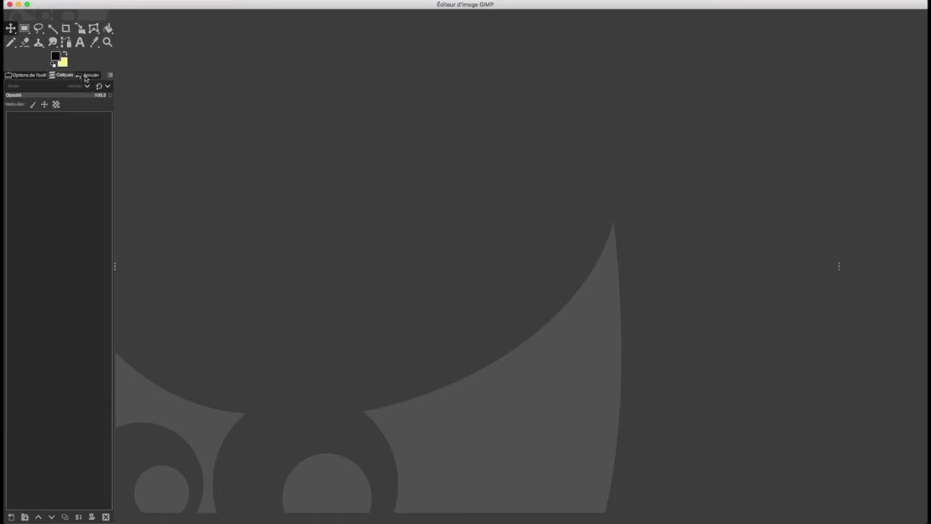
click(86, 75)
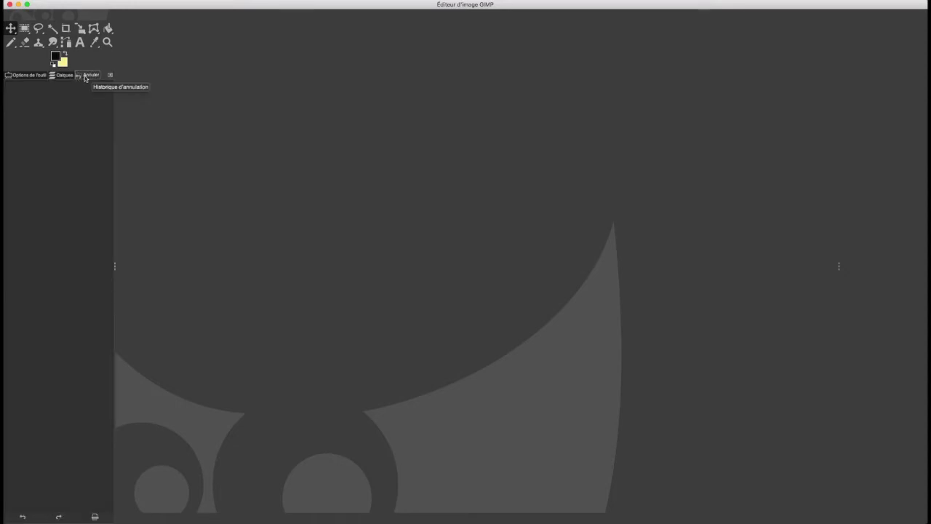
click(65, 77)
click(35, 77)
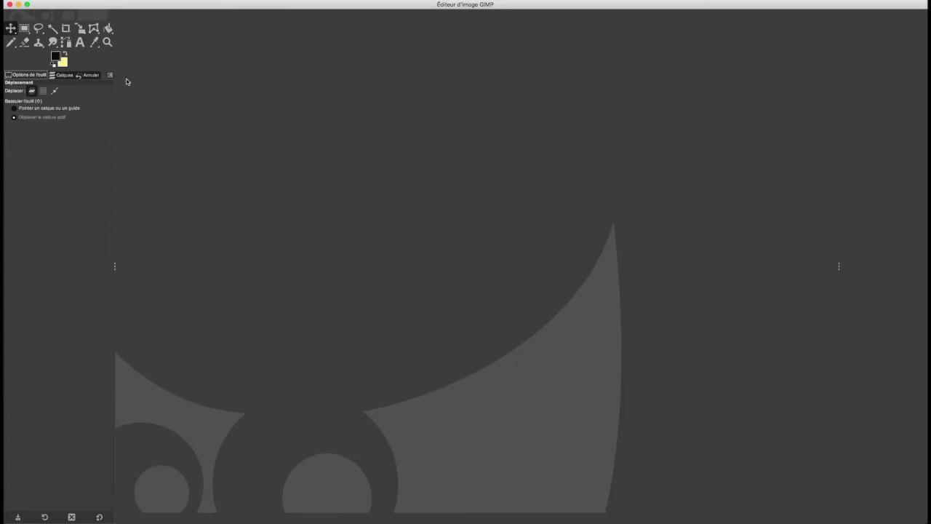
Open photos 01.jpg through 34.jpg as layers with Ouvrir en tant que calques
click(149, 57)
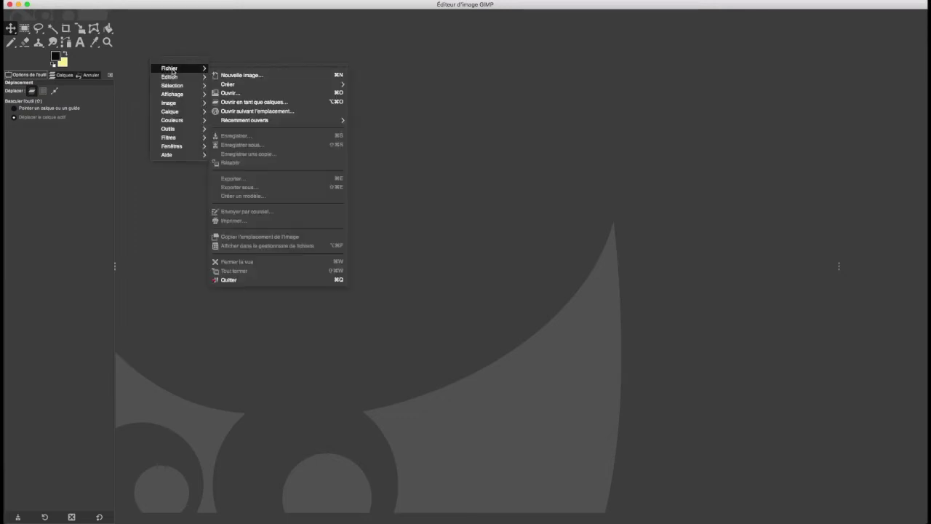
mouse_move(174, 68)
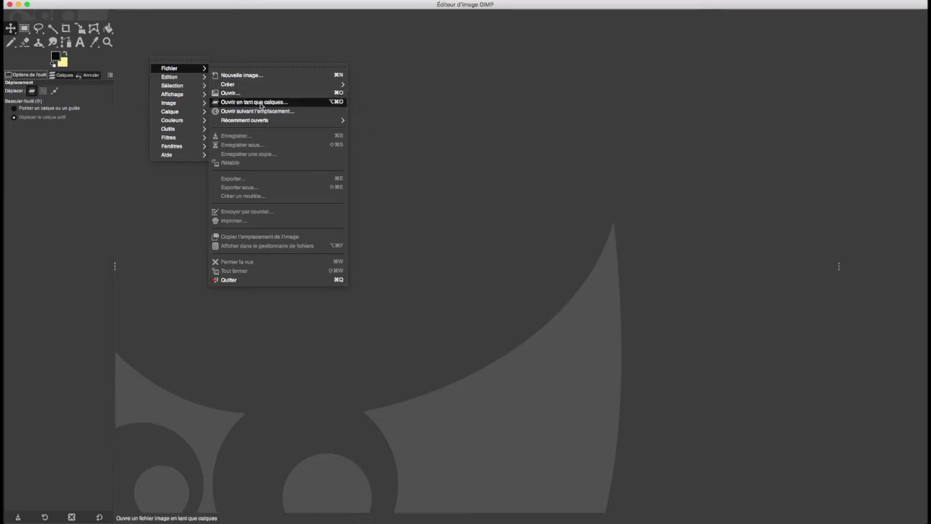
click(260, 105)
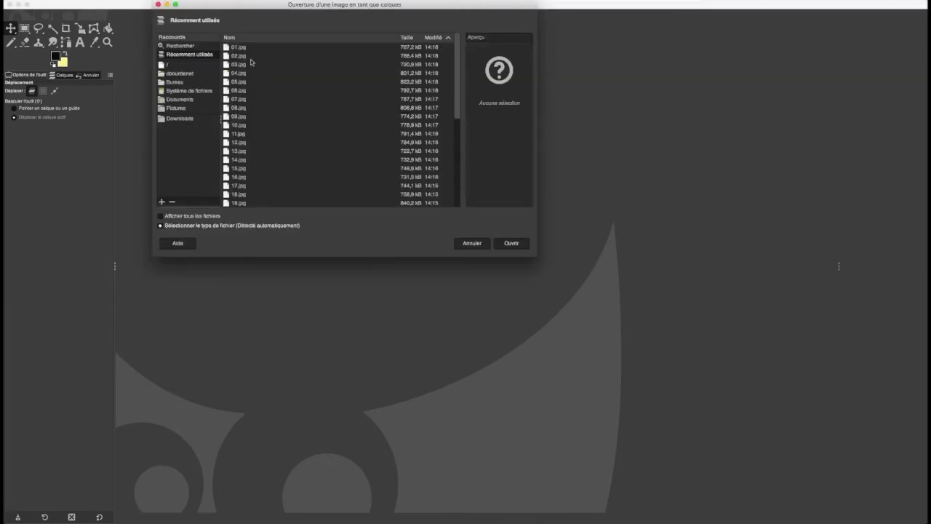
click(240, 48)
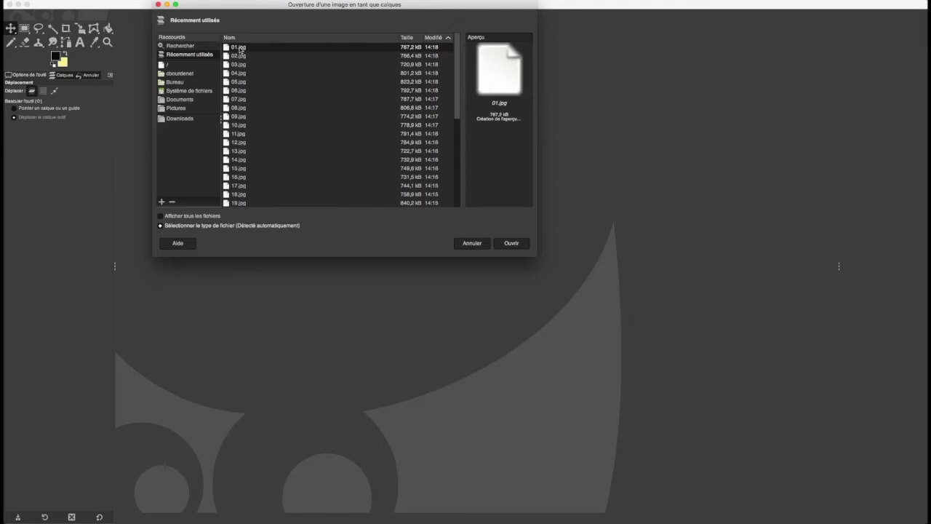
scroll(266, 100, down, 5)
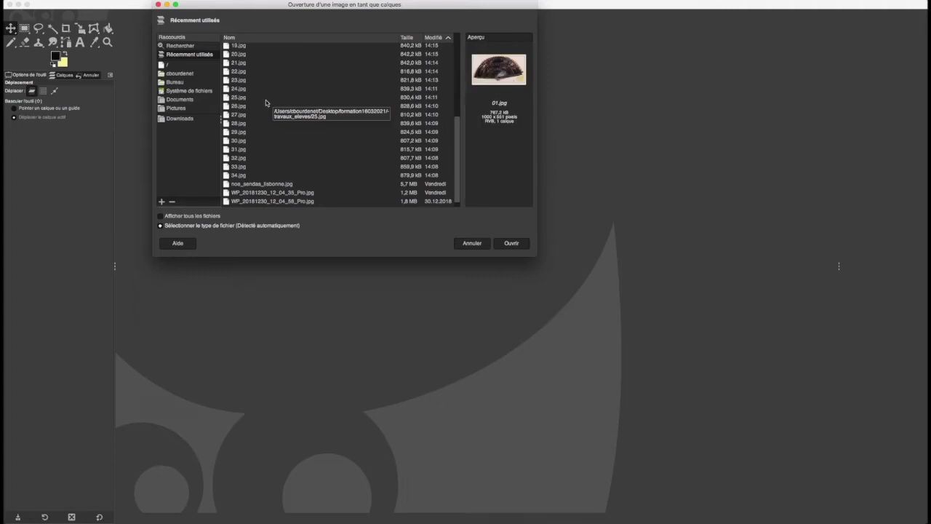
scroll(255, 72, up, 5)
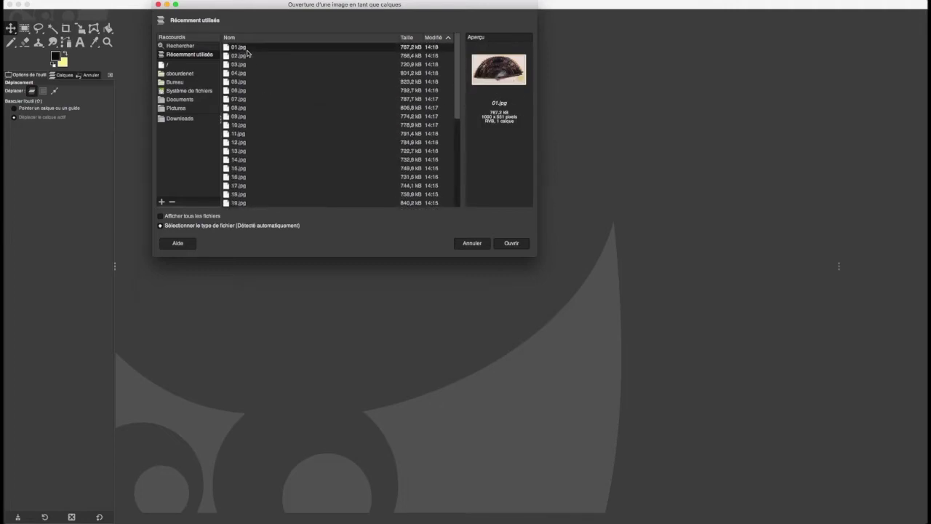
scroll(264, 75, down, 5)
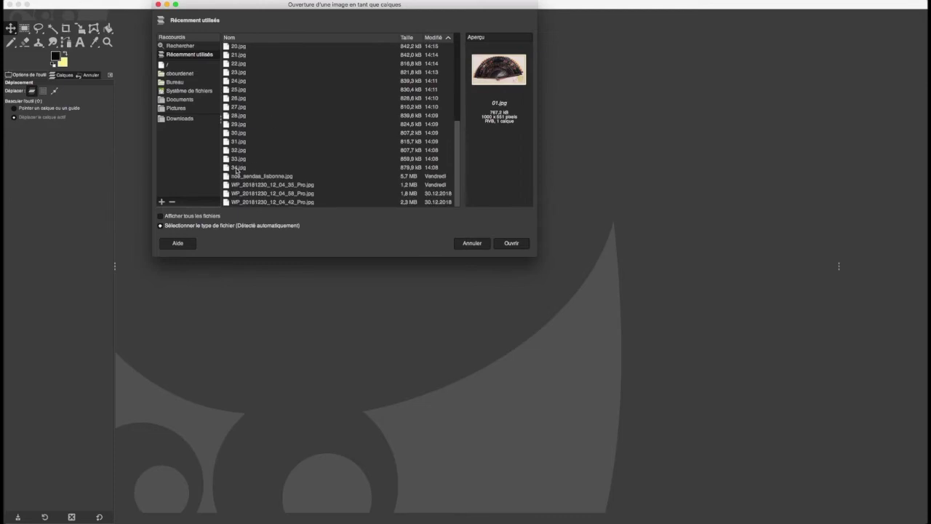
click(237, 168)
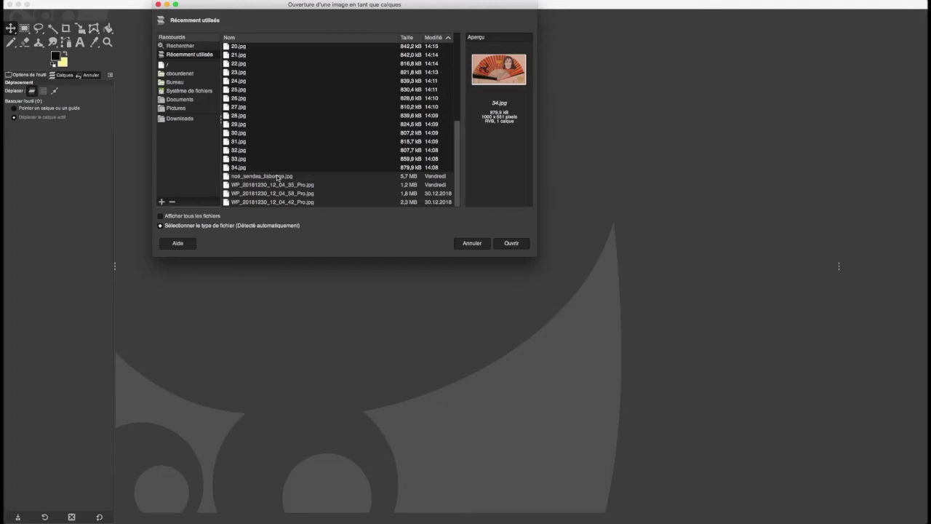
click(513, 245)
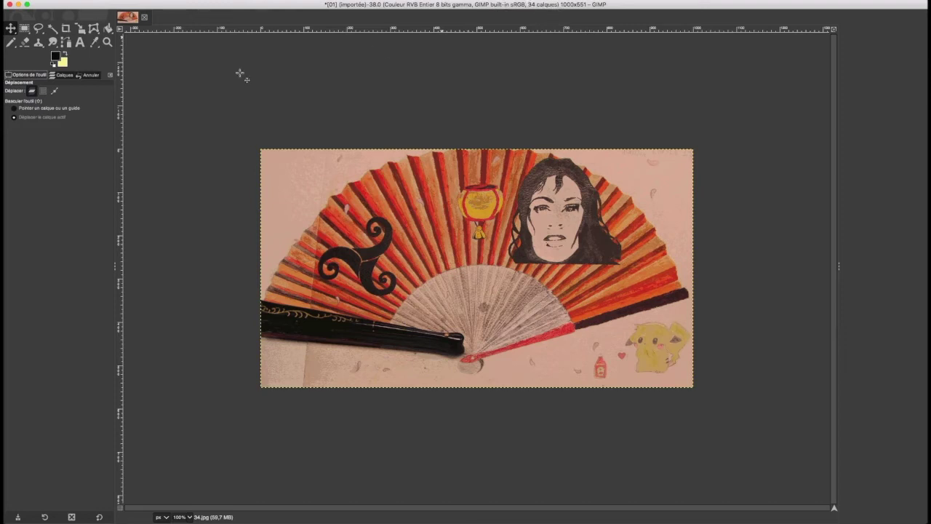
Show the Calques list with the 34 photo layers, 34.jpg on top
click(64, 75)
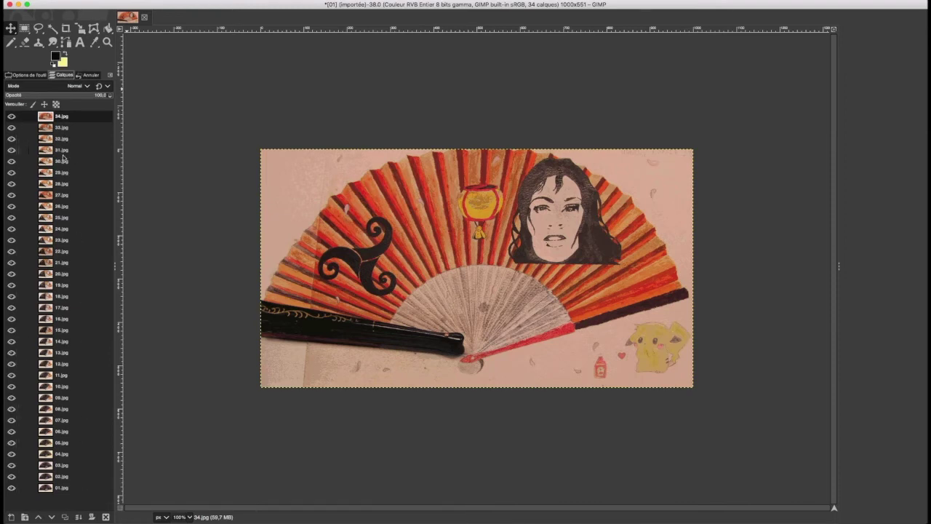
Launch Filtres > Animation > Rejouer l'animation from the canvas menu
right_click(339, 100)
mouse_move(359, 112)
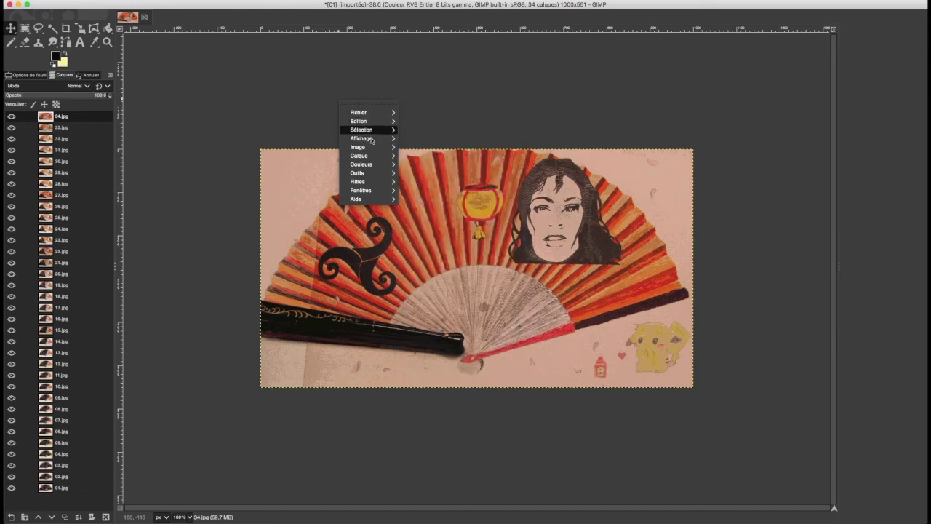
mouse_move(358, 182)
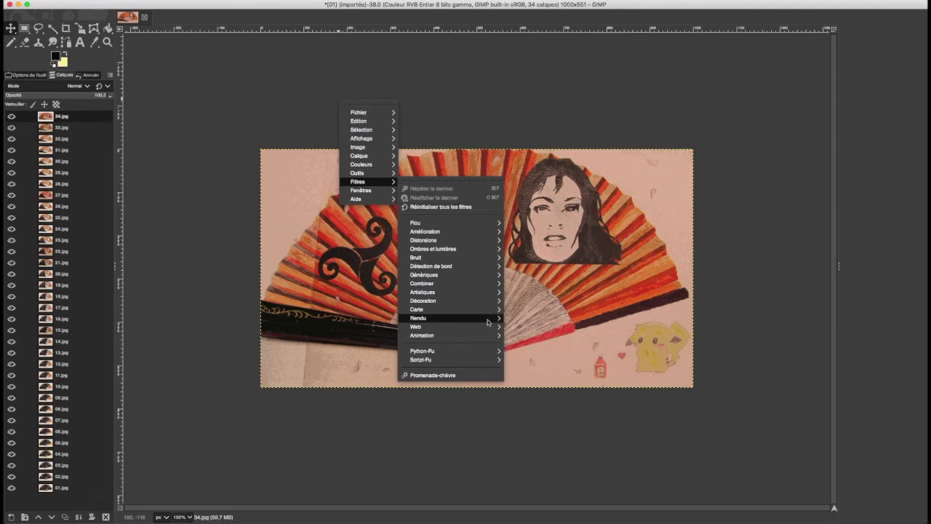
mouse_move(422, 335)
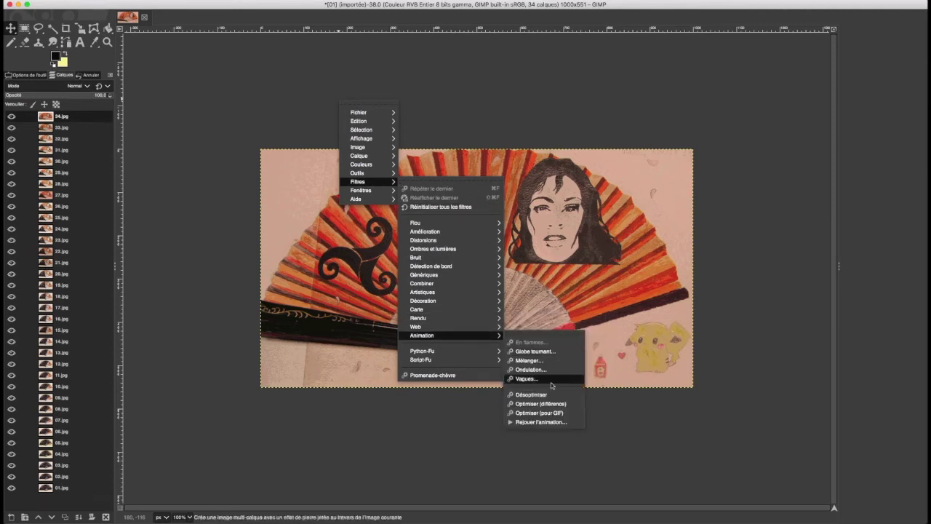
click(552, 424)
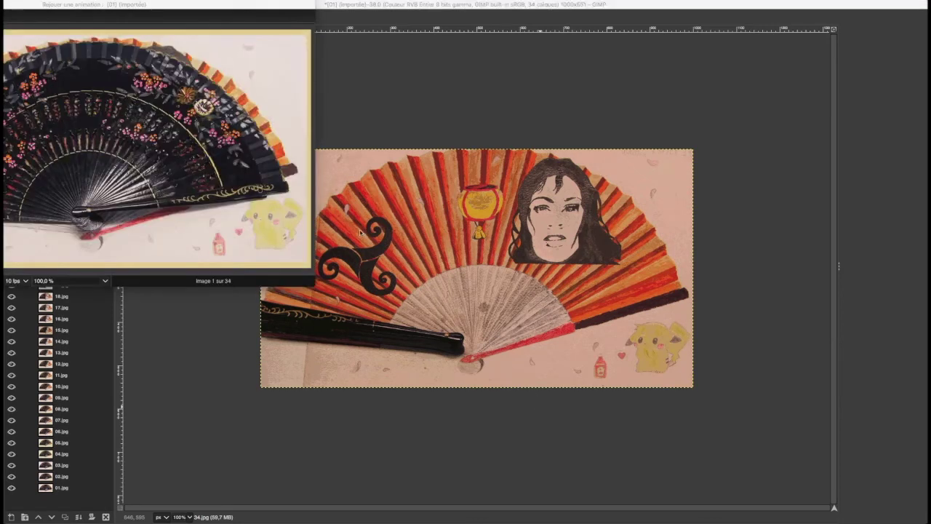
Centre the playback window, play and stop the 34-frame animation, then close it
drag(45, 7, 376, 61)
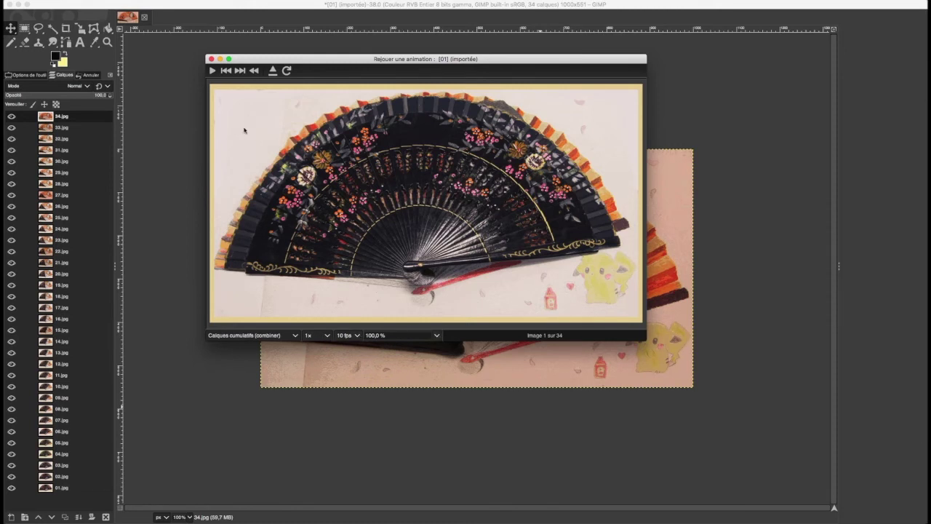
click(212, 71)
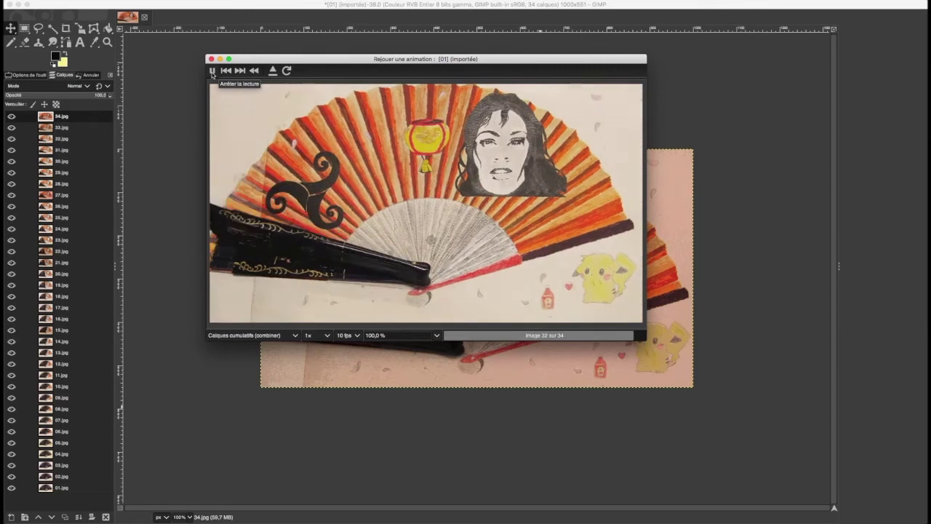
click(213, 70)
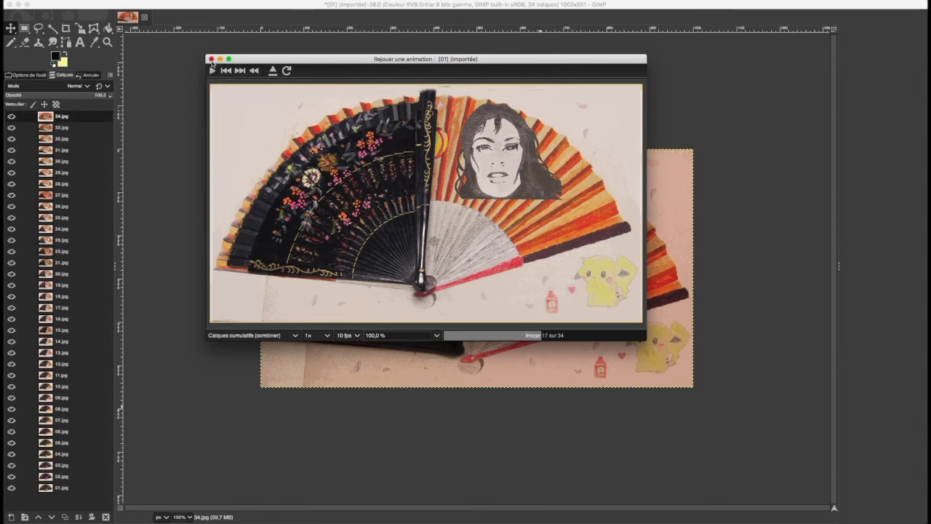
key(Escape)
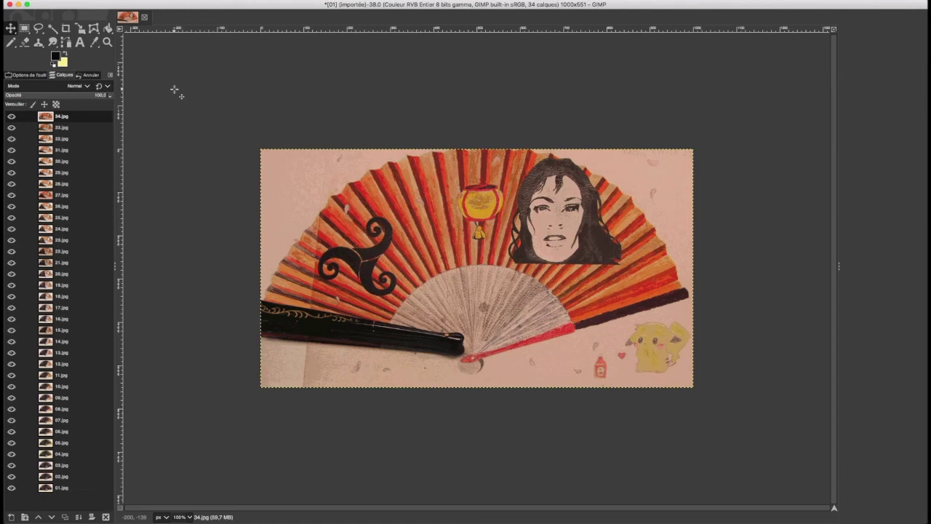
Start Exporter sous with the name animation_eventail.gif in travaux_eleves, fixing the misspelling
right_click(247, 102)
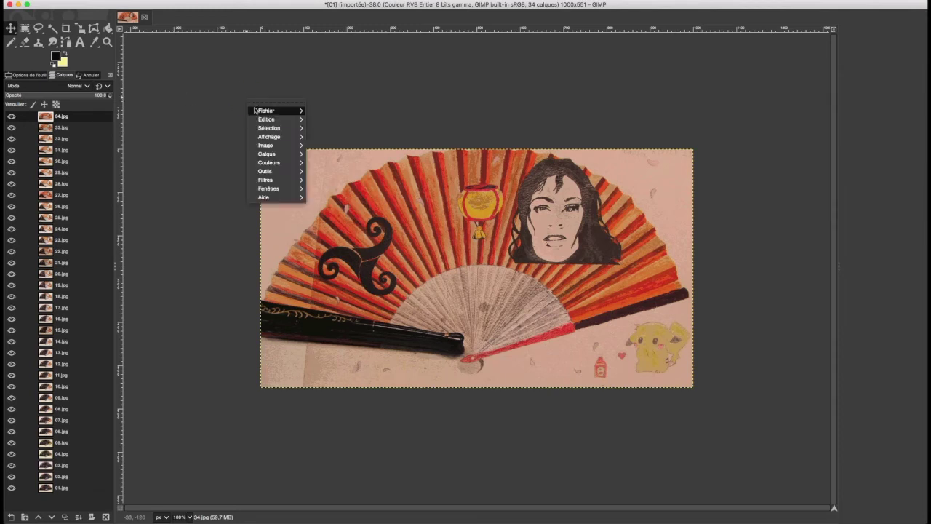
mouse_move(275, 111)
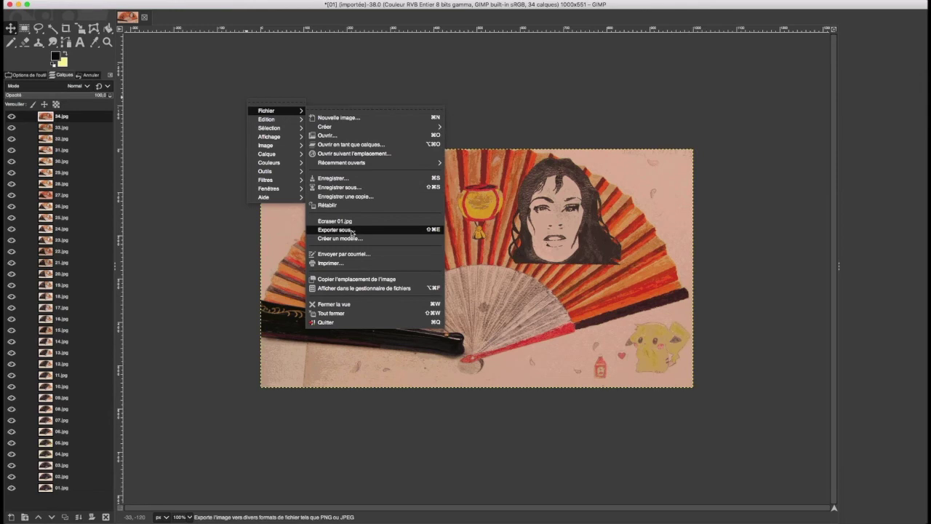
click(352, 231)
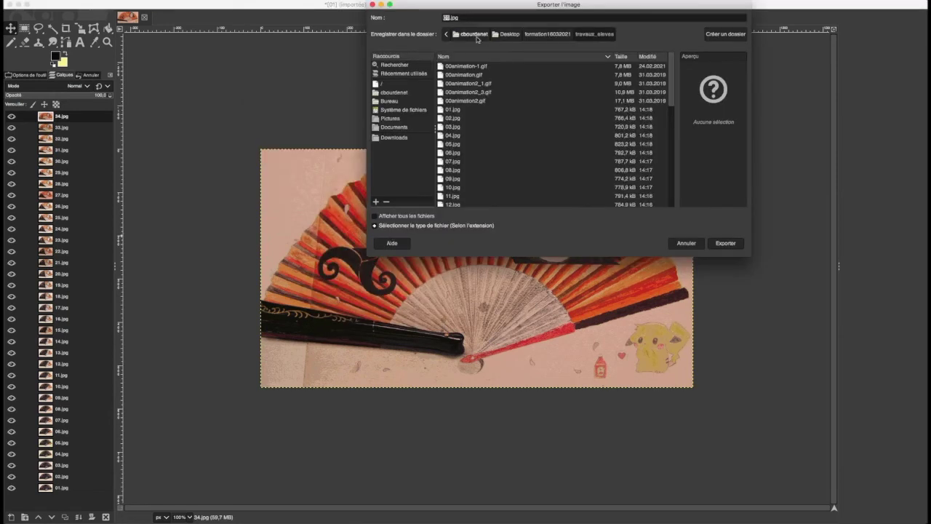
text(0)
text(1)
text(animation_ev)
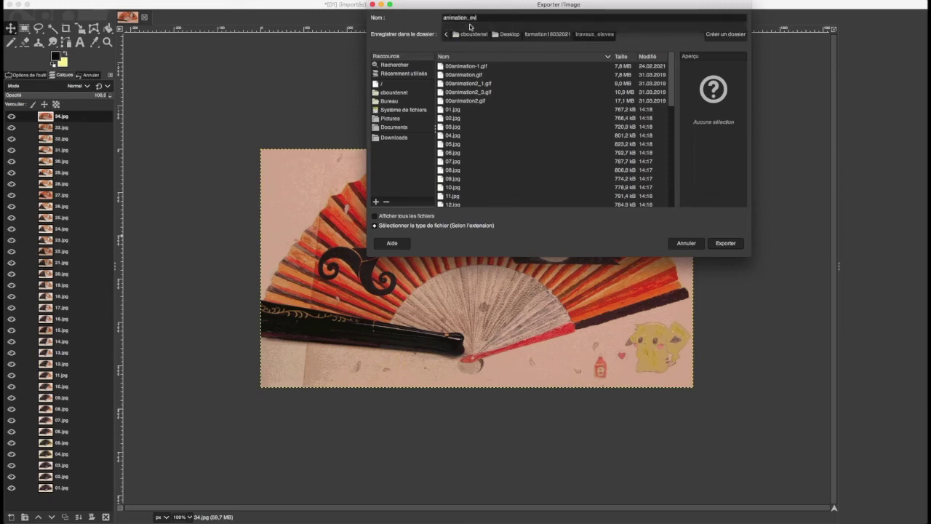
text(ntail)
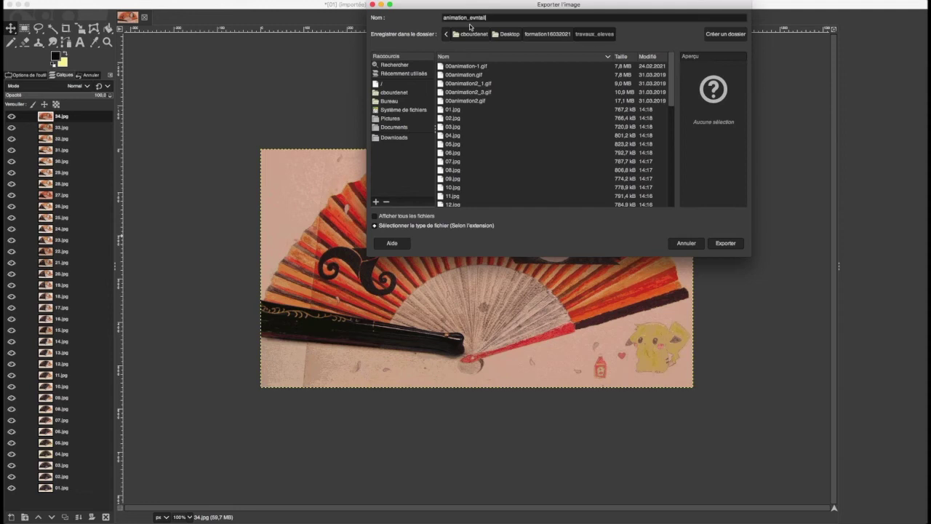
key(Left)
key(Left)
key(Left)
text(e)
key(End)
text(.gi)
Export and tick En tant qu'animation, keeping infinite looping and 100 ms delay
click(726, 243)
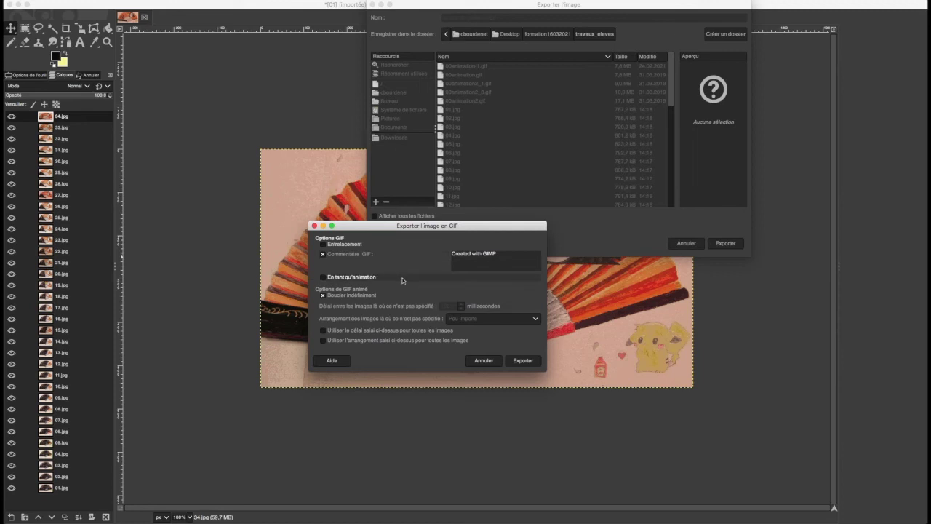
click(323, 280)
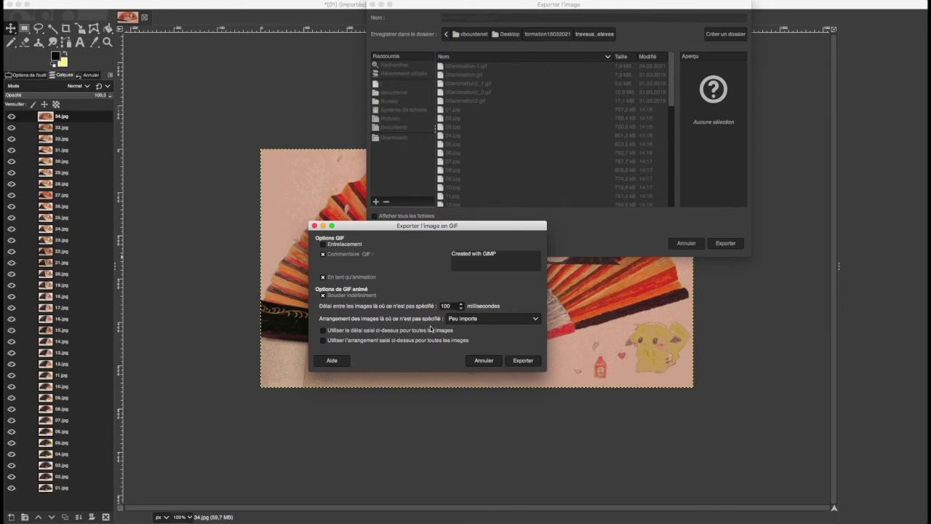
Keep frame arrangement on Peu importe and export animation_eventail.gif
click(486, 320)
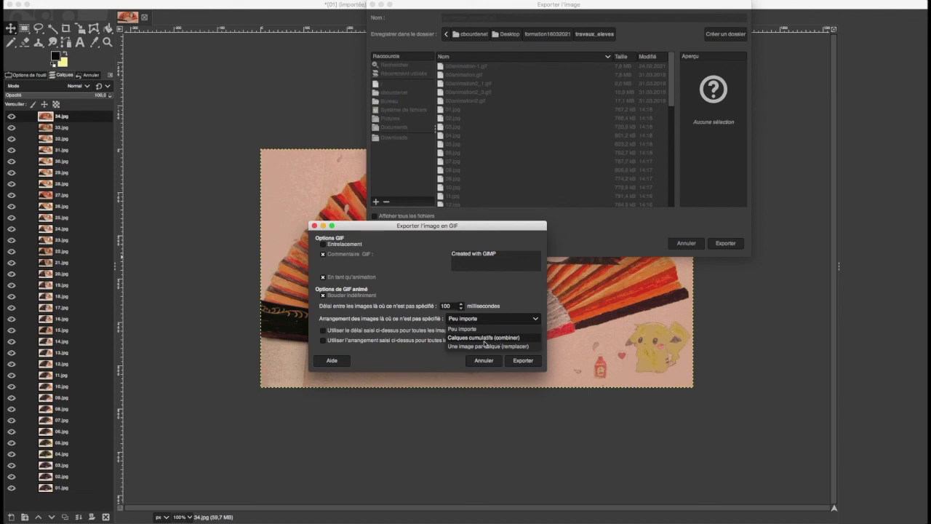
click(435, 354)
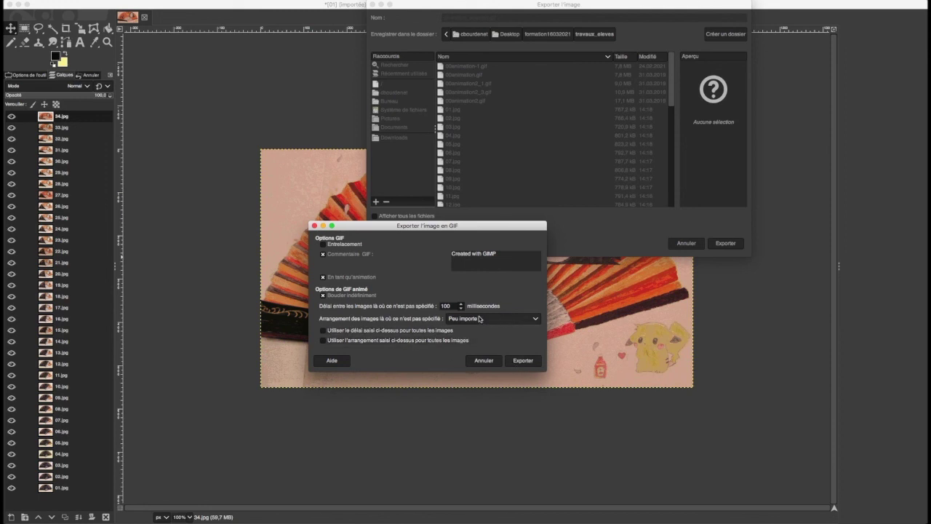
click(524, 365)
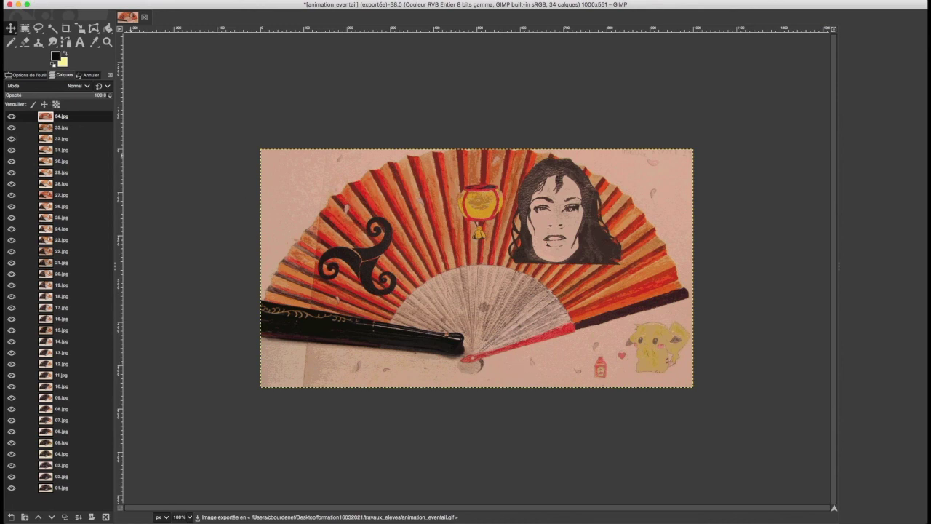
key(super+Tab)
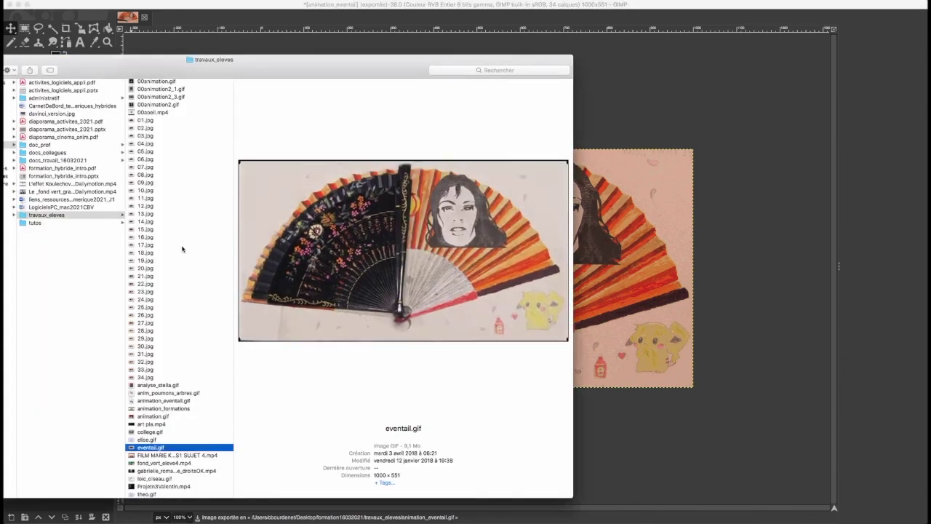
Select animation_eventail.gif in travaux_eleves to preview the 0.9 MB animated GIF
scroll(182, 386, down, 1)
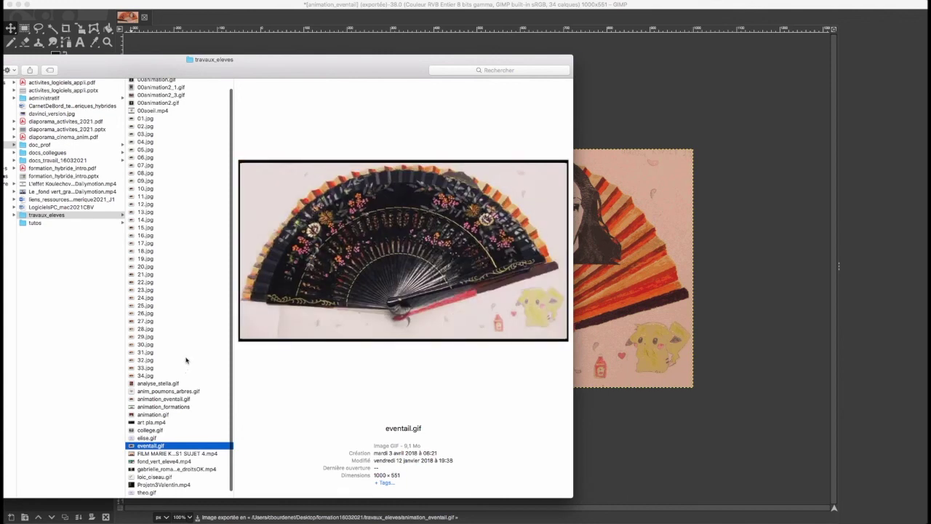
click(180, 401)
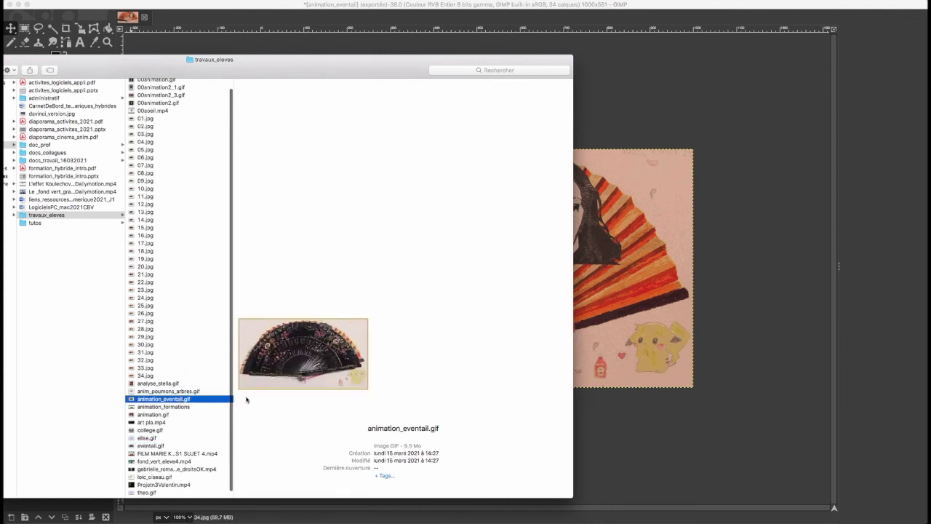